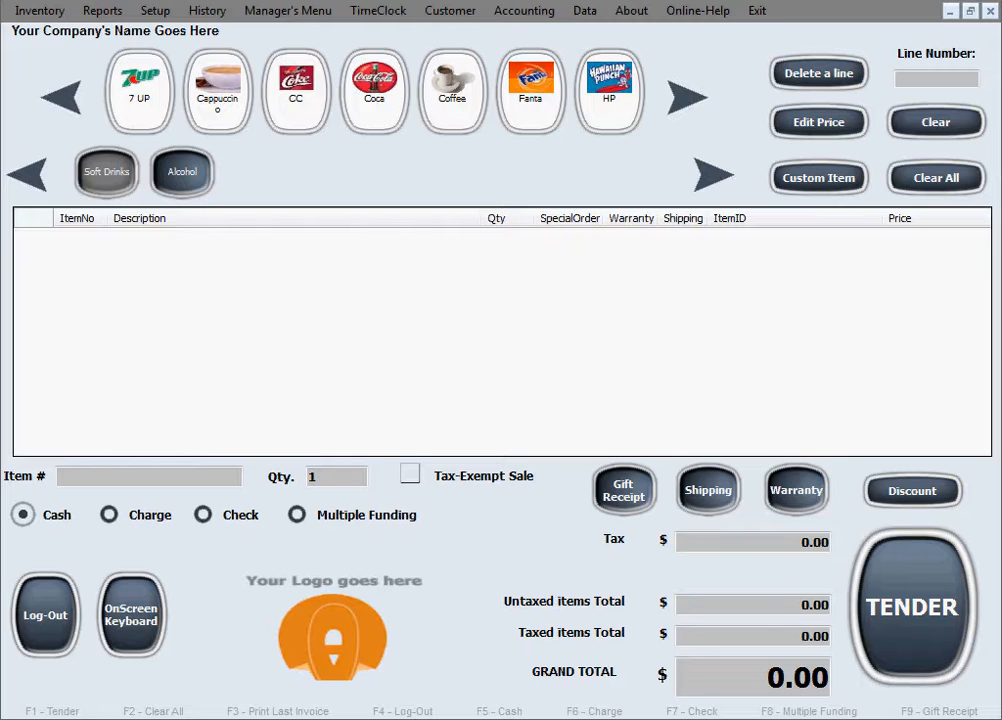
- Start a new service in the inventory editor named "1HR GYM" with the description "1Hr Gym Usage"
left_click(42, 16)
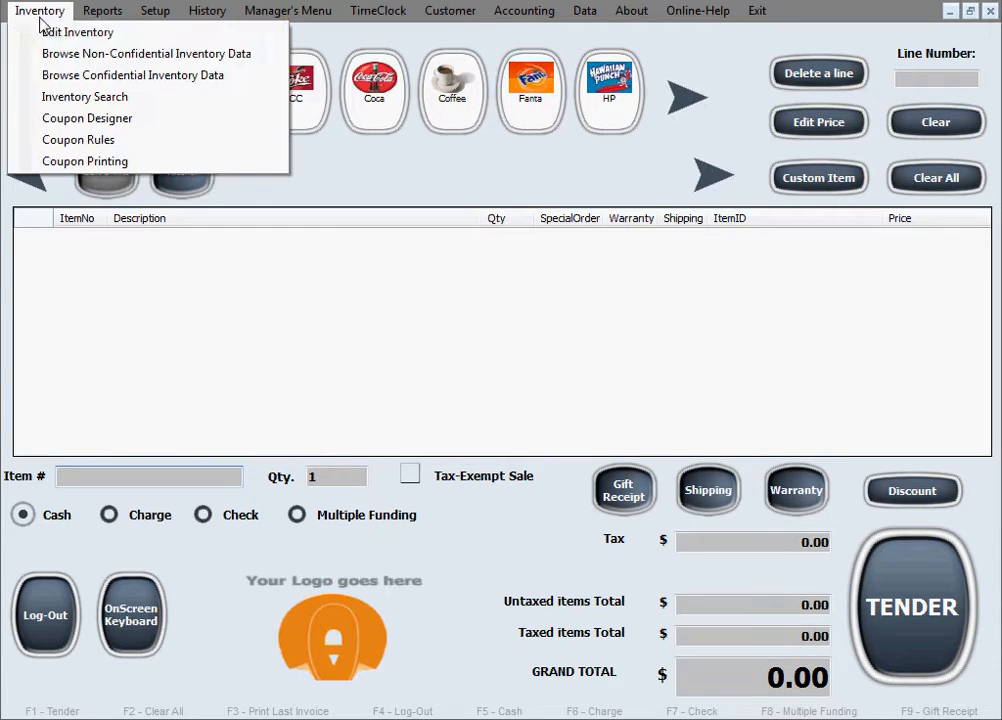
left_click(125, 33)
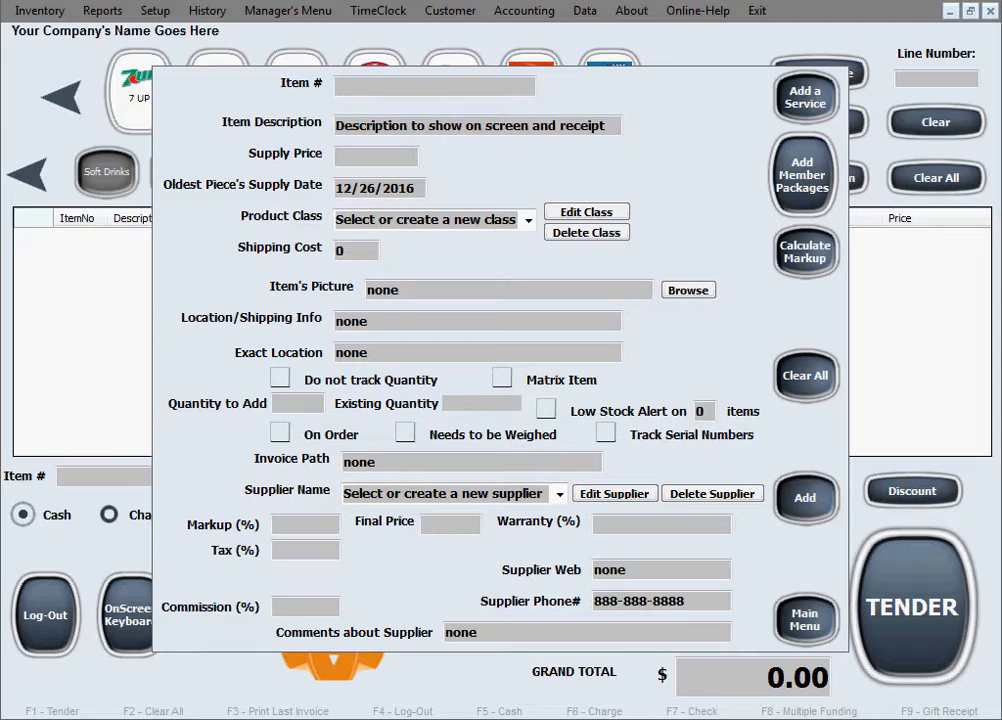
left_click(815, 105)
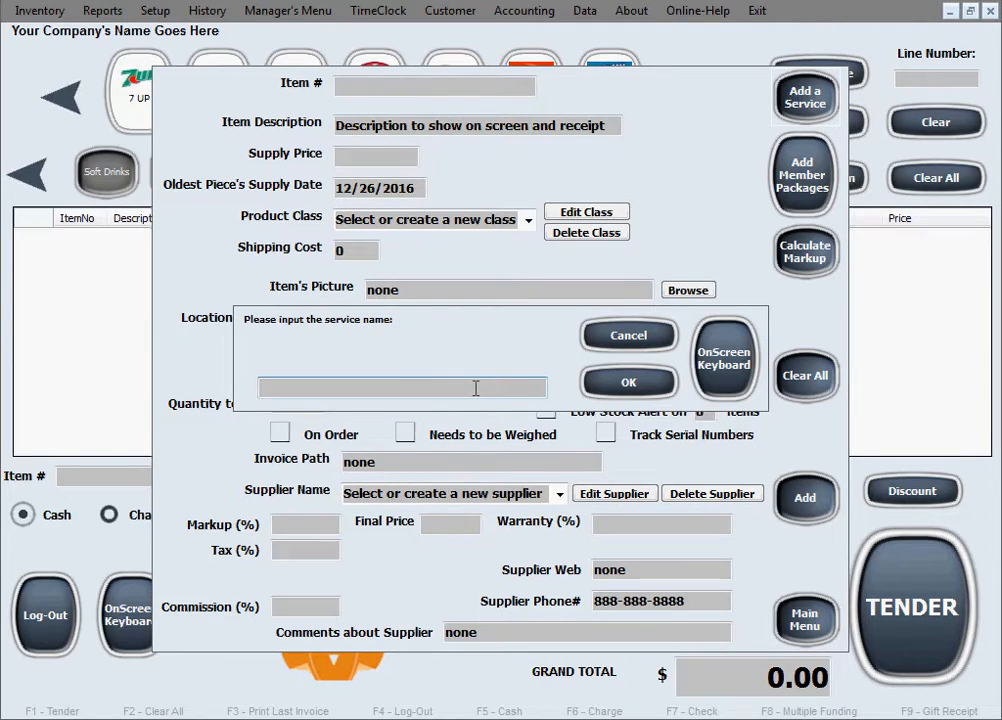
type("1HR GYM")
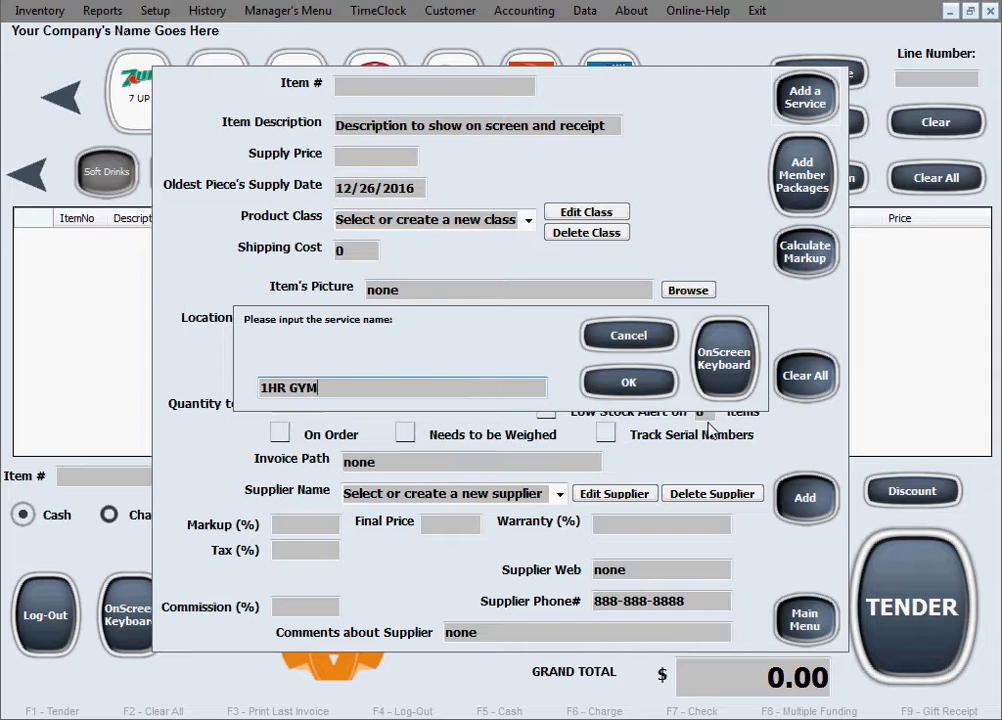
left_click(628, 383)
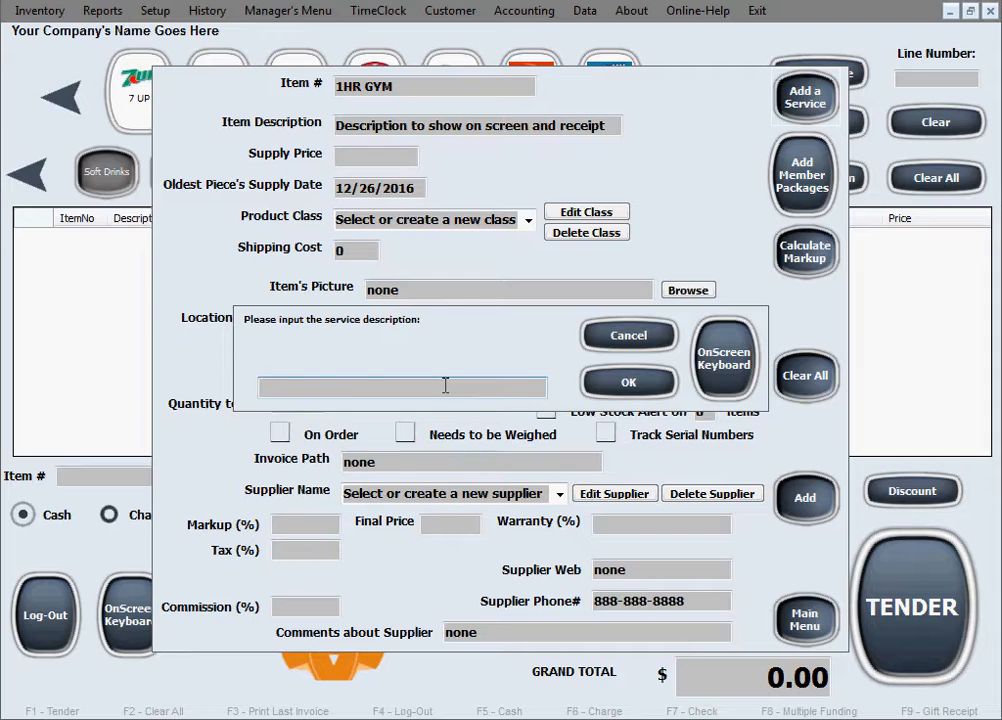
type("1Hr Gym Usage")
left_click(659, 392)
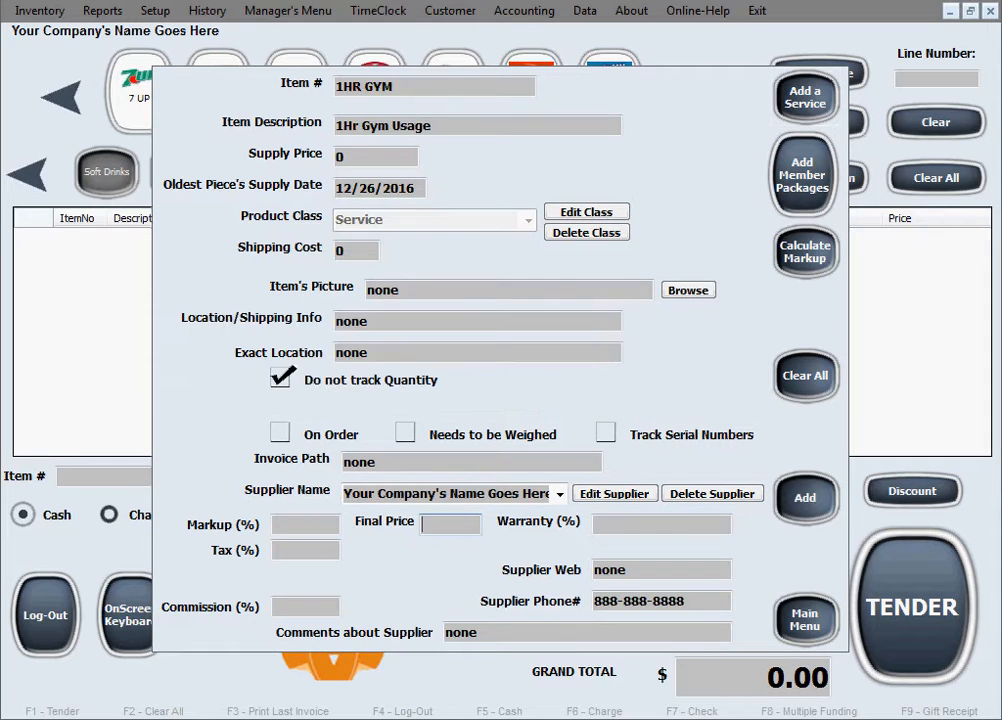
- Turn on quantity tracking for the 1HR GYM service with 10000 units to add, and set its supplier to US
left_click(280, 377)
type("10000")
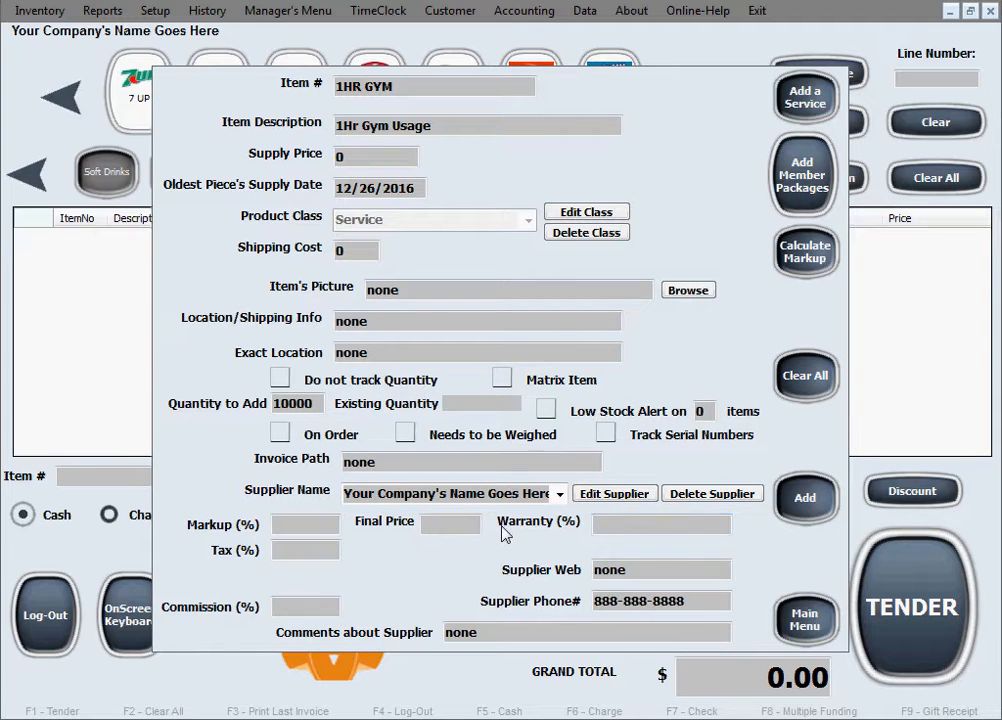
left_click(452, 494)
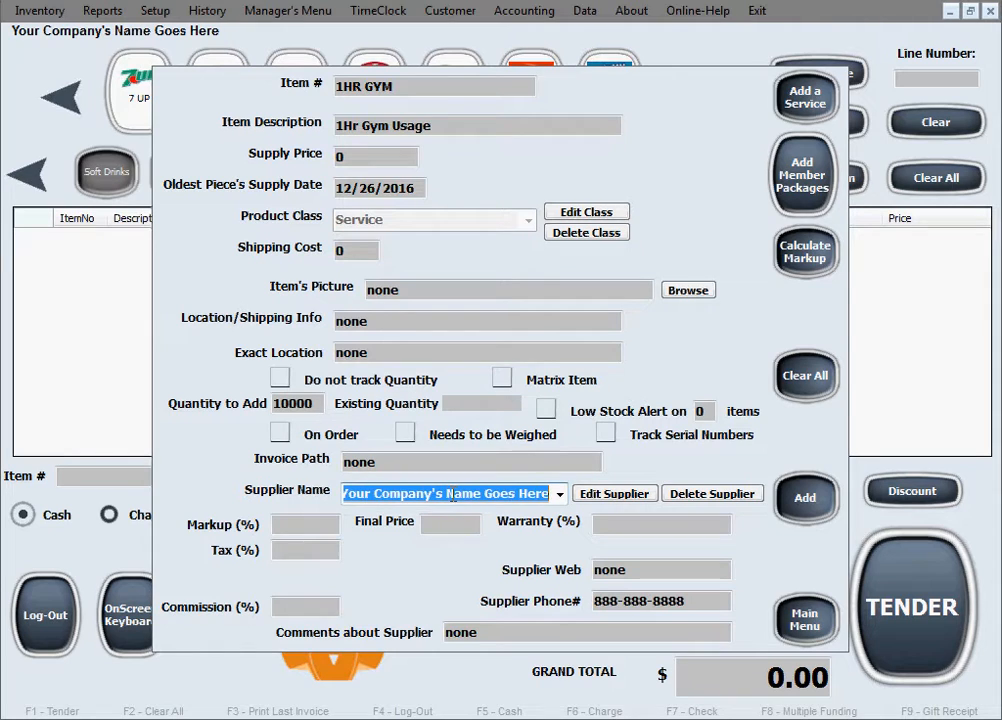
type("US")
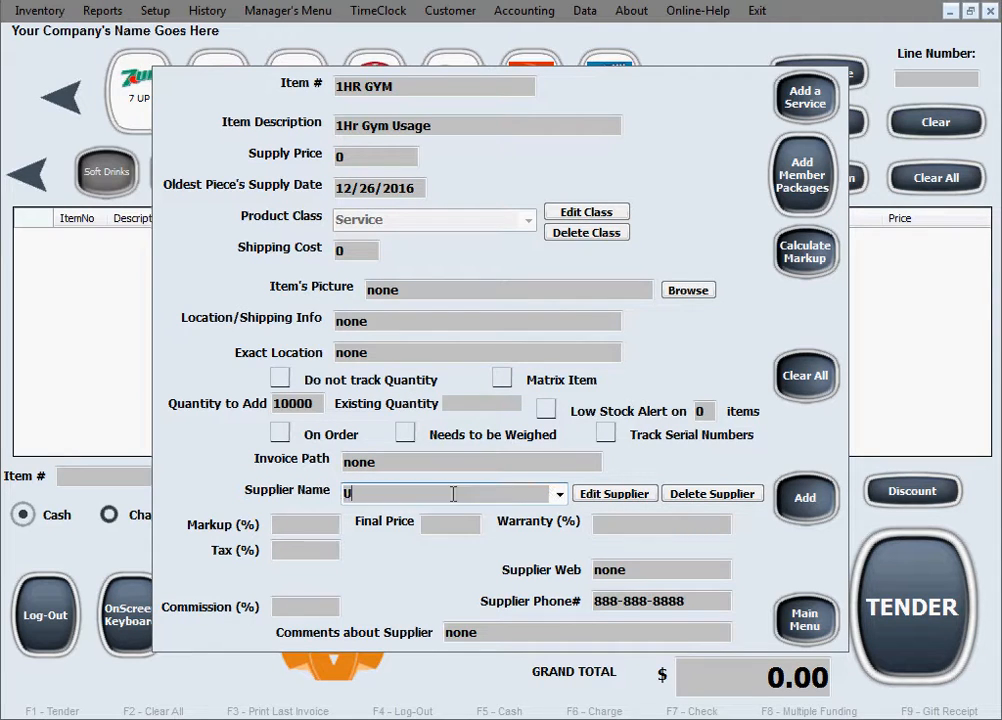
- Set the 1HR GYM service's tax to 7% and final price to 10, and save it to the database
left_click(292, 548)
type("7")
left_click(461, 524)
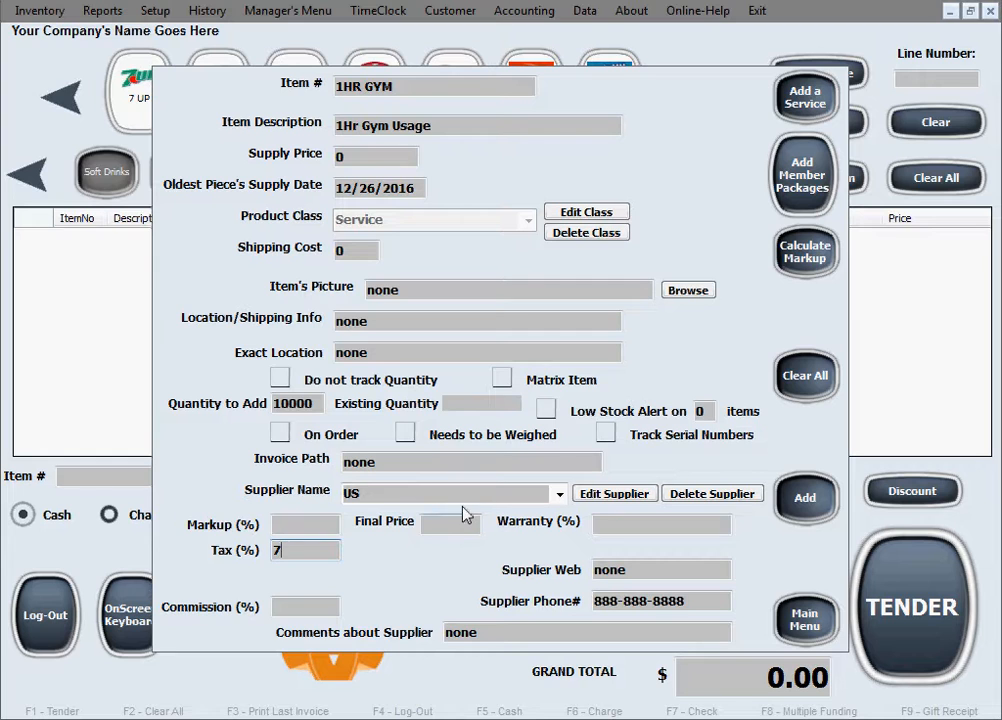
type("10")
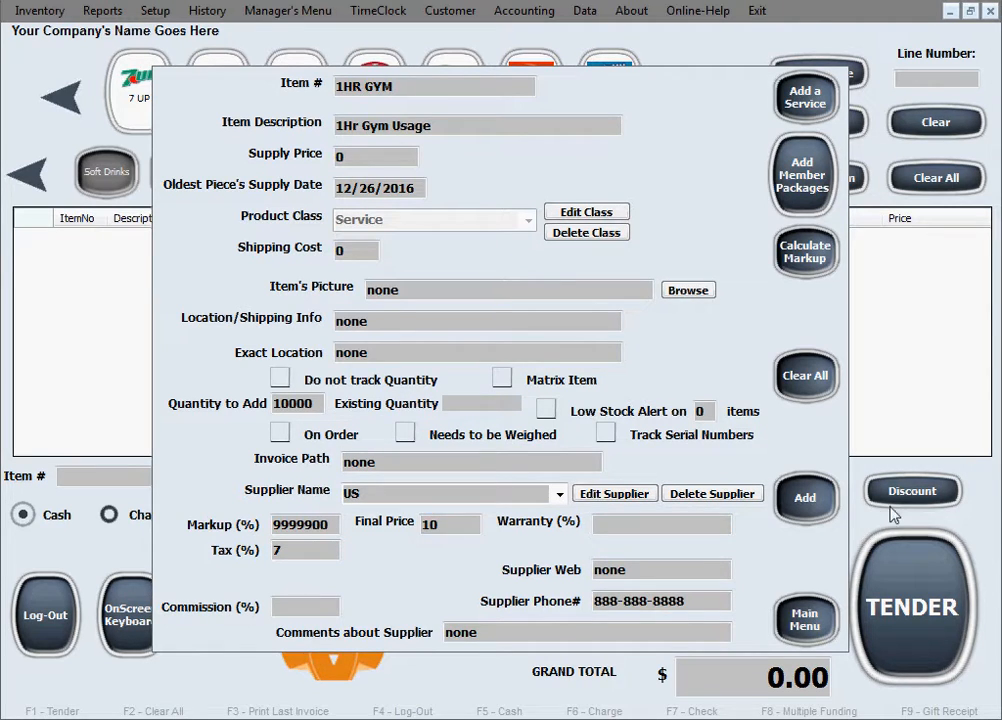
left_click(819, 509)
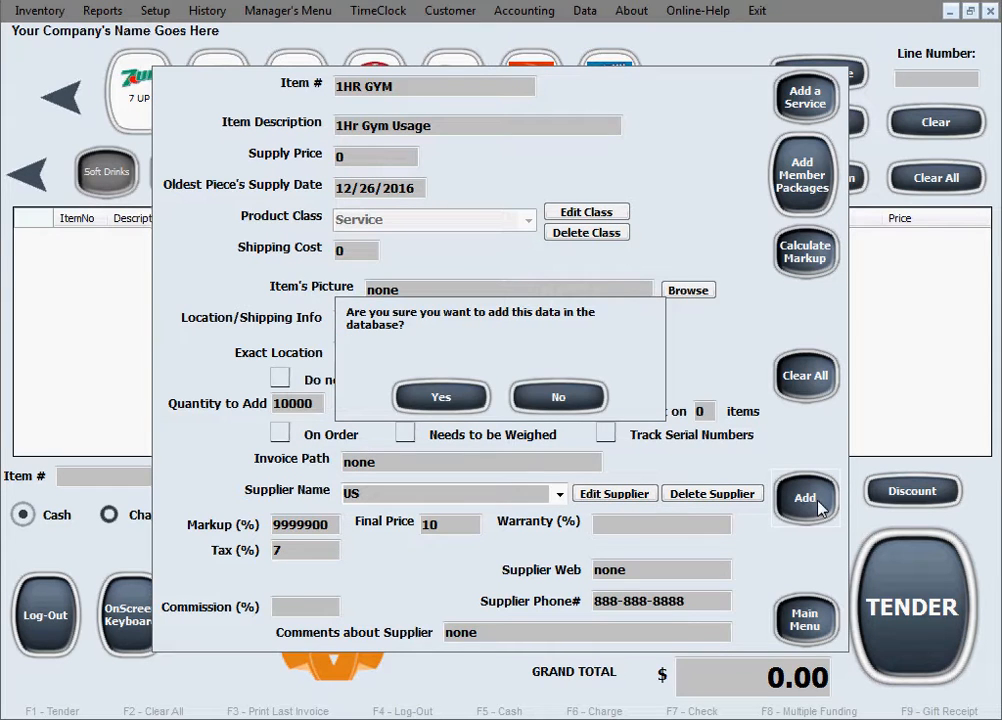
left_click(462, 404)
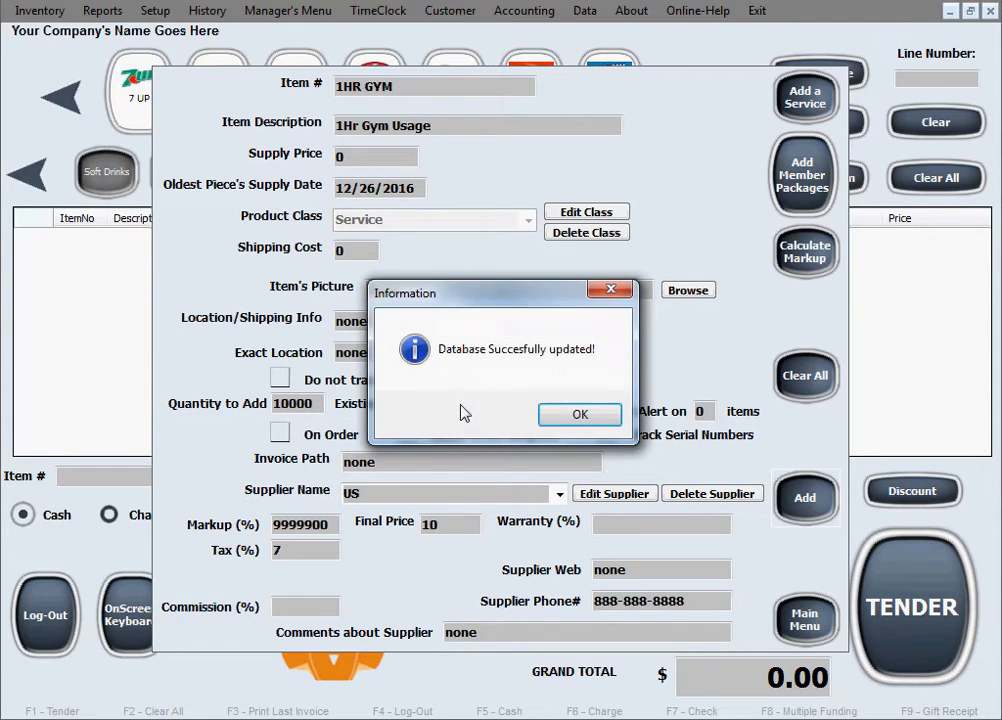
left_click(555, 417)
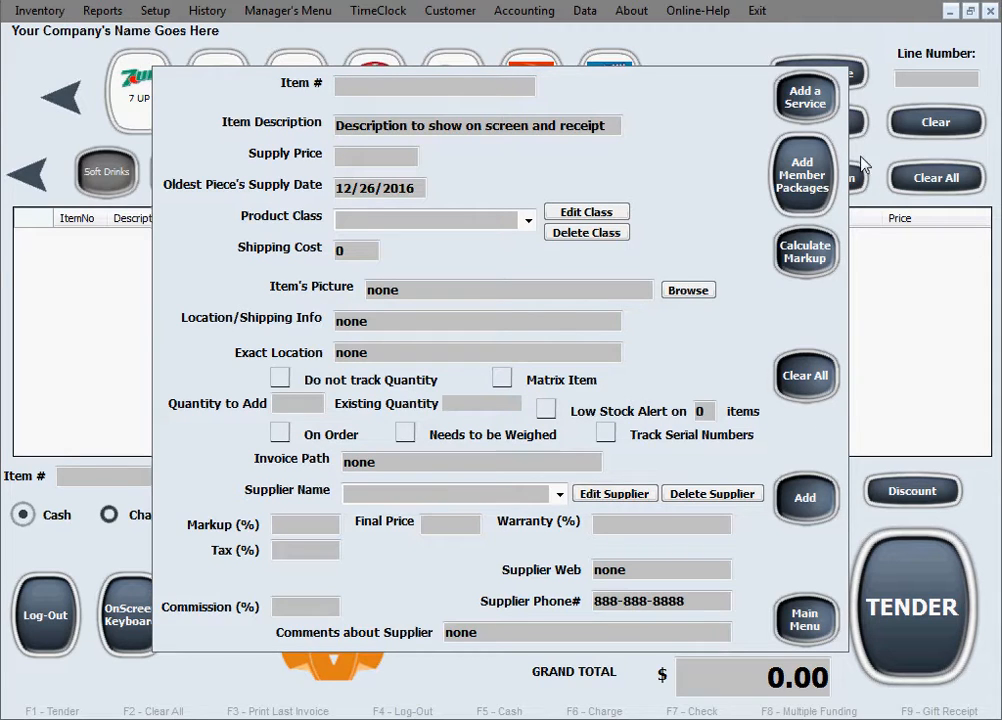
- Start a member package with item number "GYM PKG" and the description "Gym Membership Package"
left_click(820, 190)
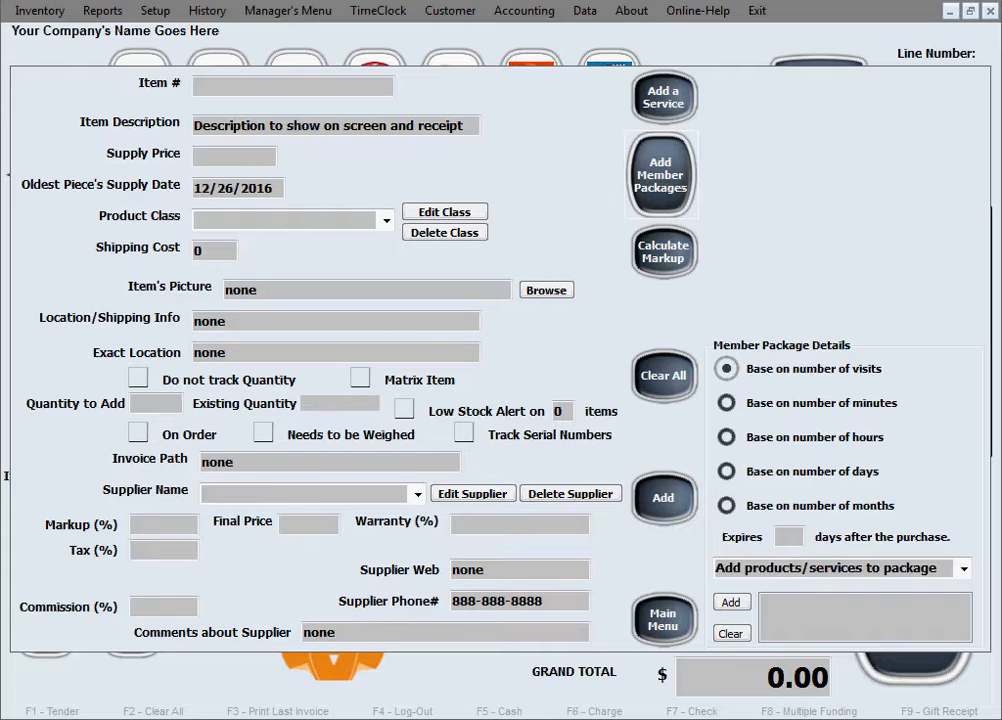
left_click(268, 93)
type("GYM PKG")
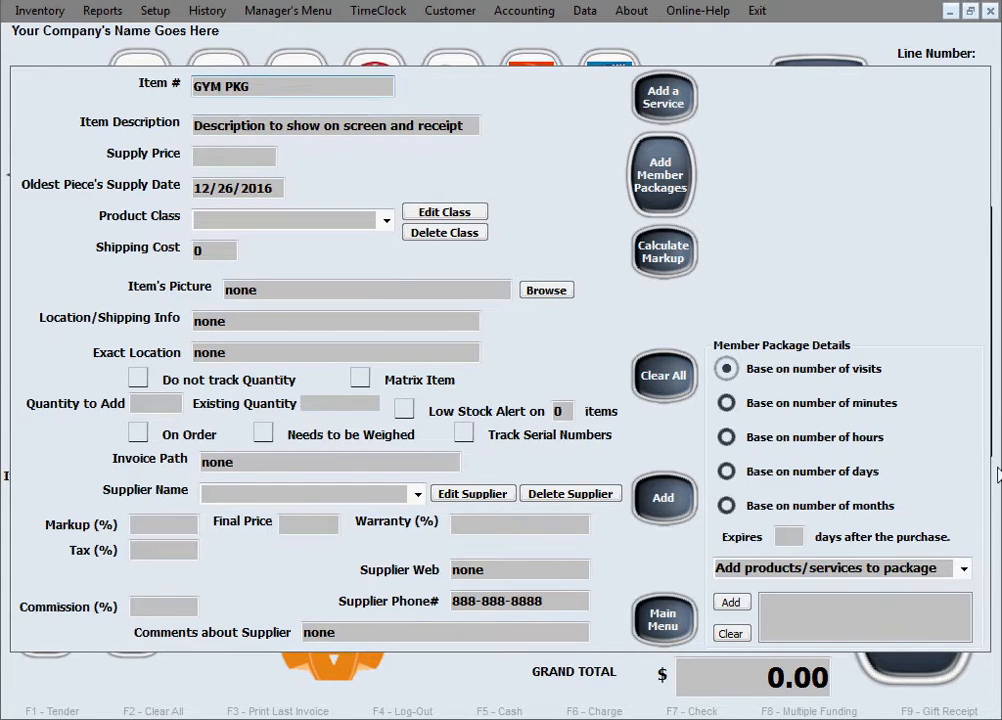
double_click(220, 125)
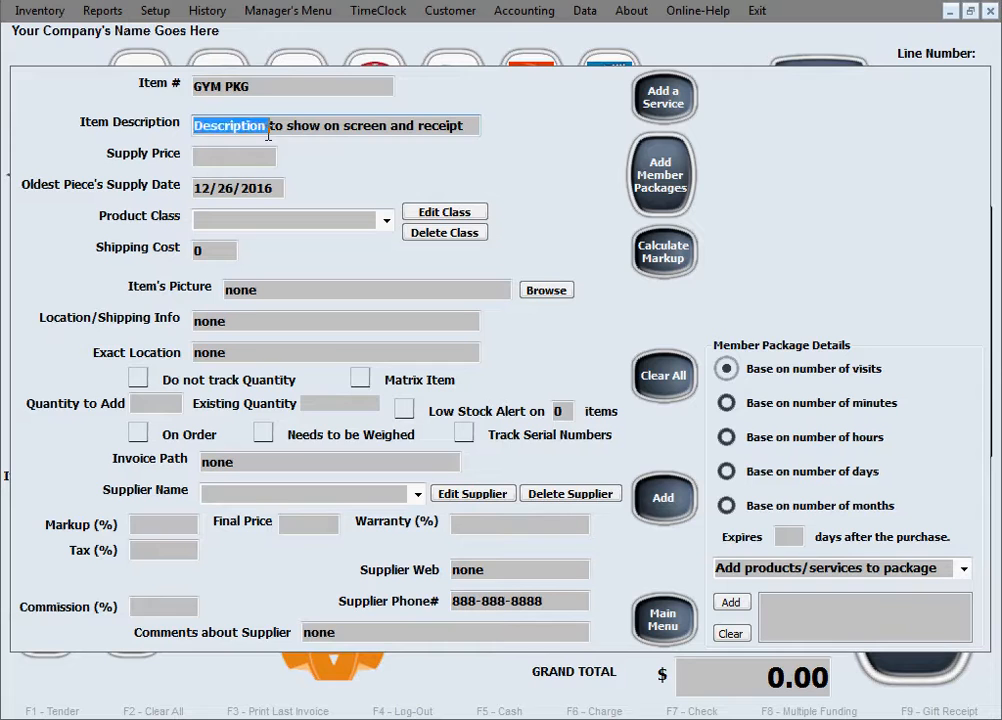
left_click(199, 125)
left_click_drag(199, 125, 510, 134)
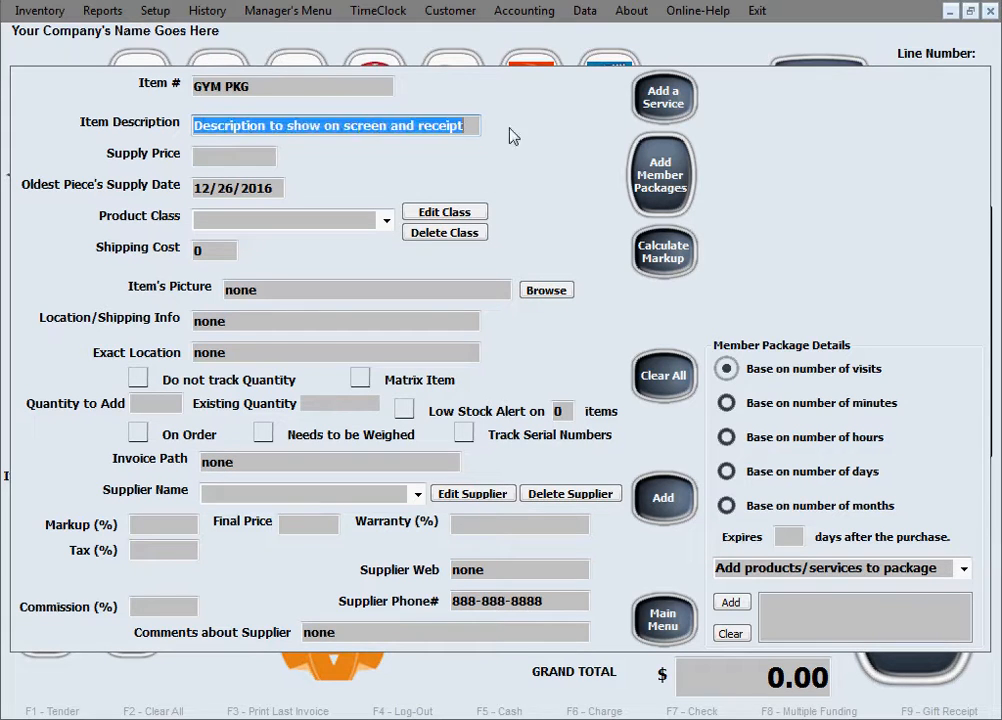
type("Gym Membership Package")
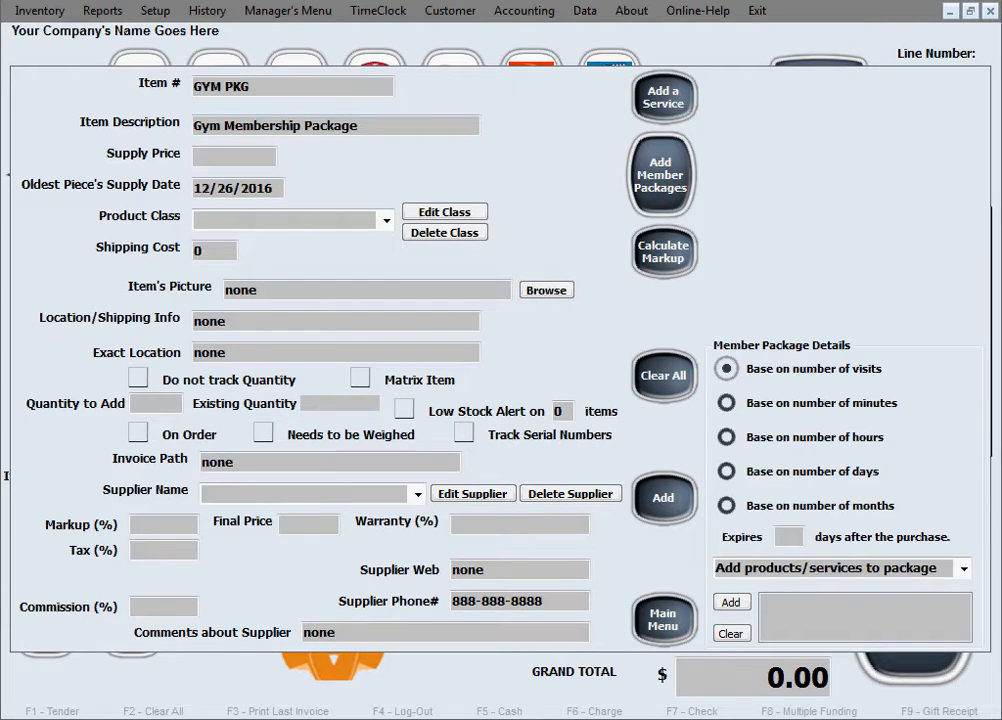
- Give the gym package a supply price of 0, the product class "Packages" and 1500 units to add
key("Tab")
type("0")
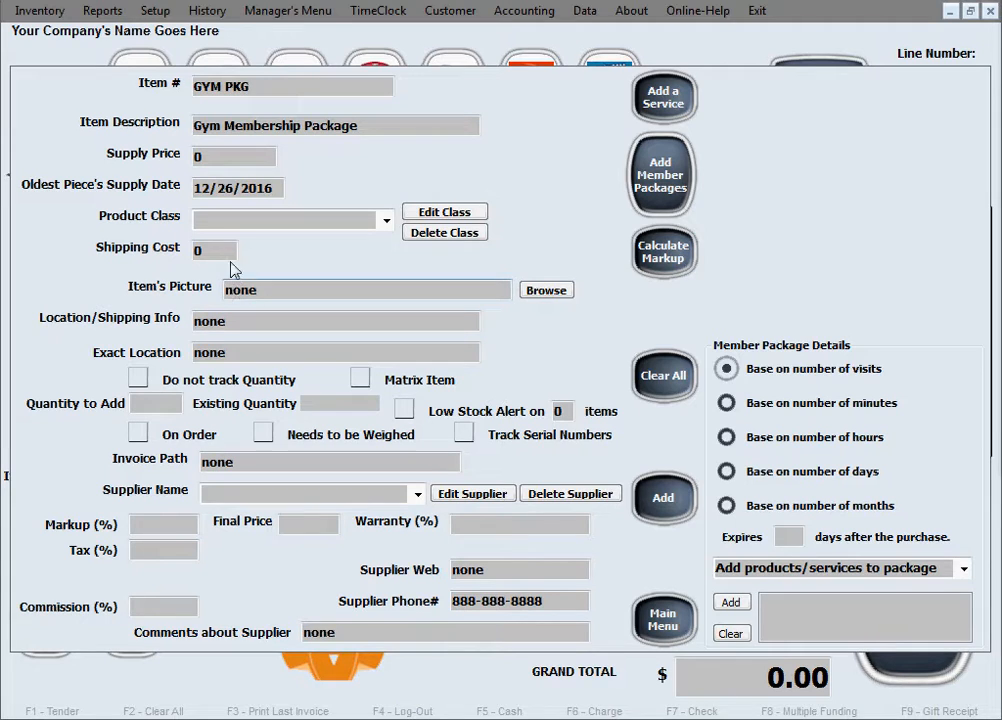
left_click(227, 227)
type("Packages")
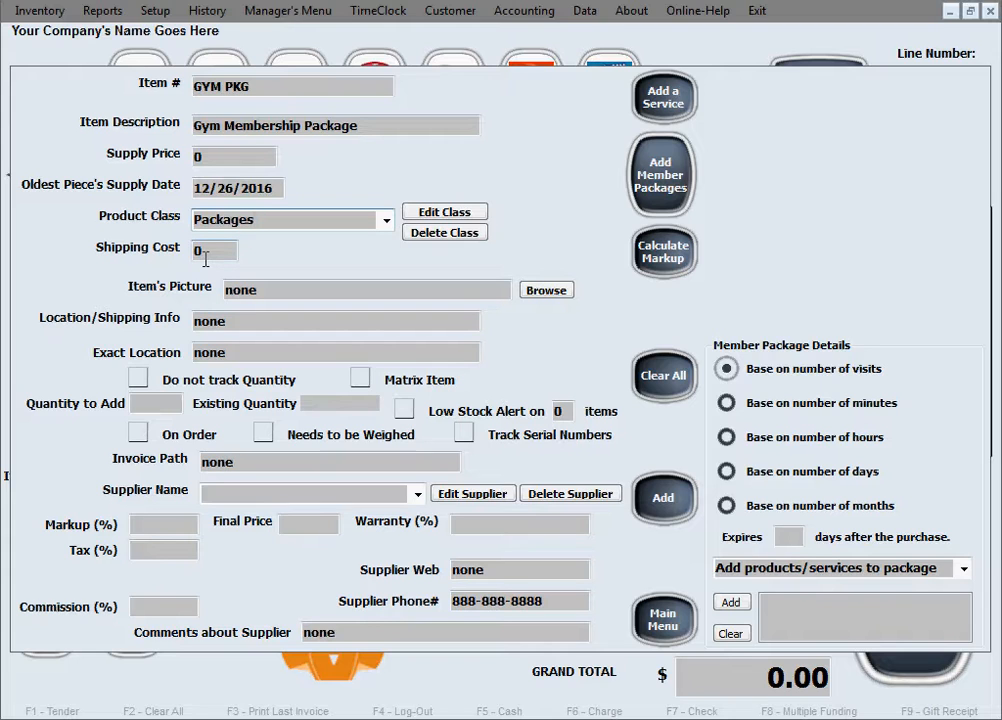
left_click(156, 401)
type("1500")
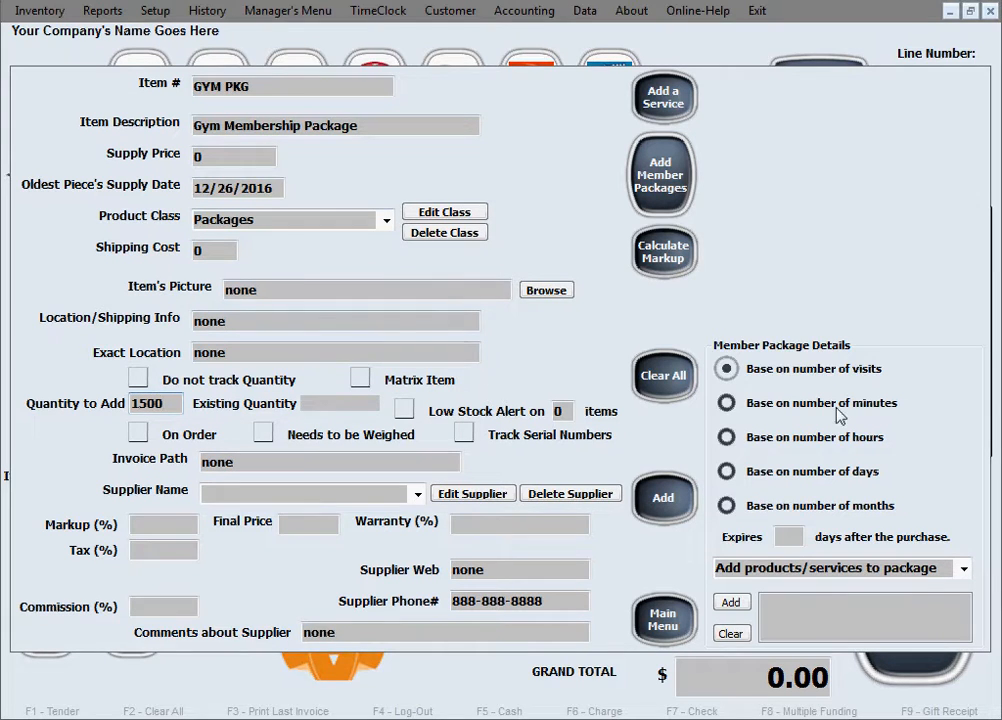
- Set the gym package's supplier to US, its tax to 7% and its final price to 8
left_click(264, 492)
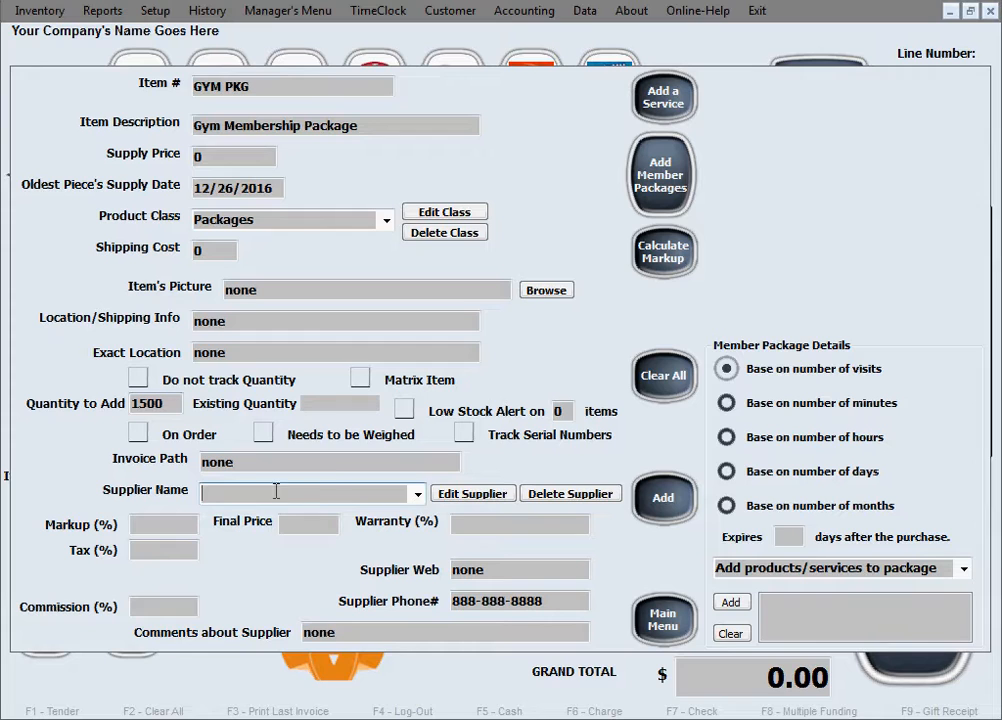
type("US")
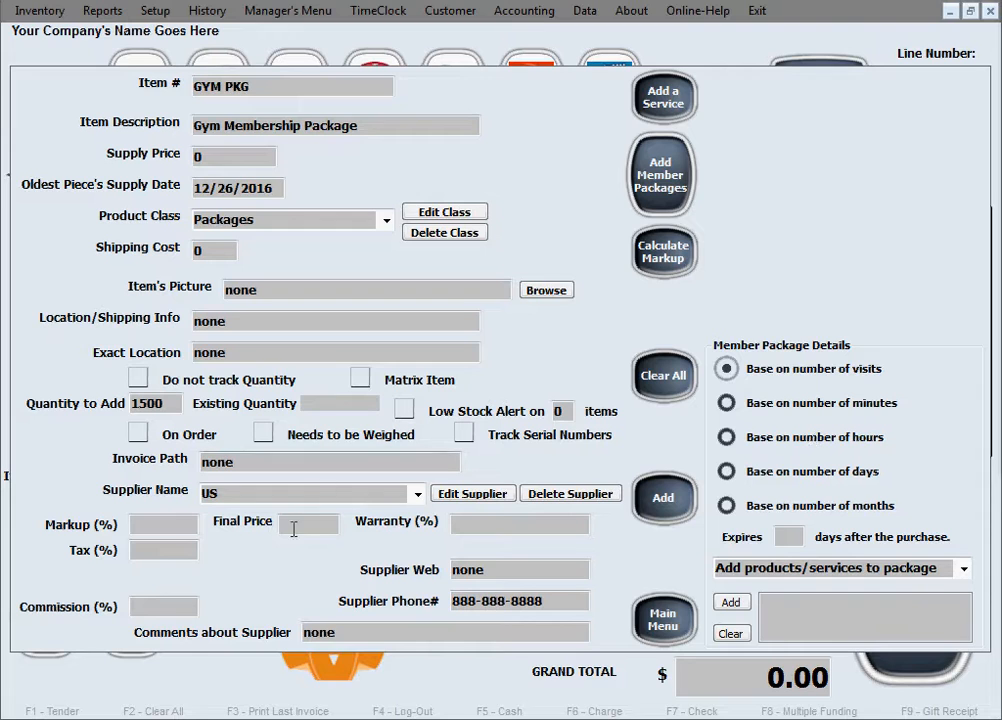
left_click(150, 556)
type("7")
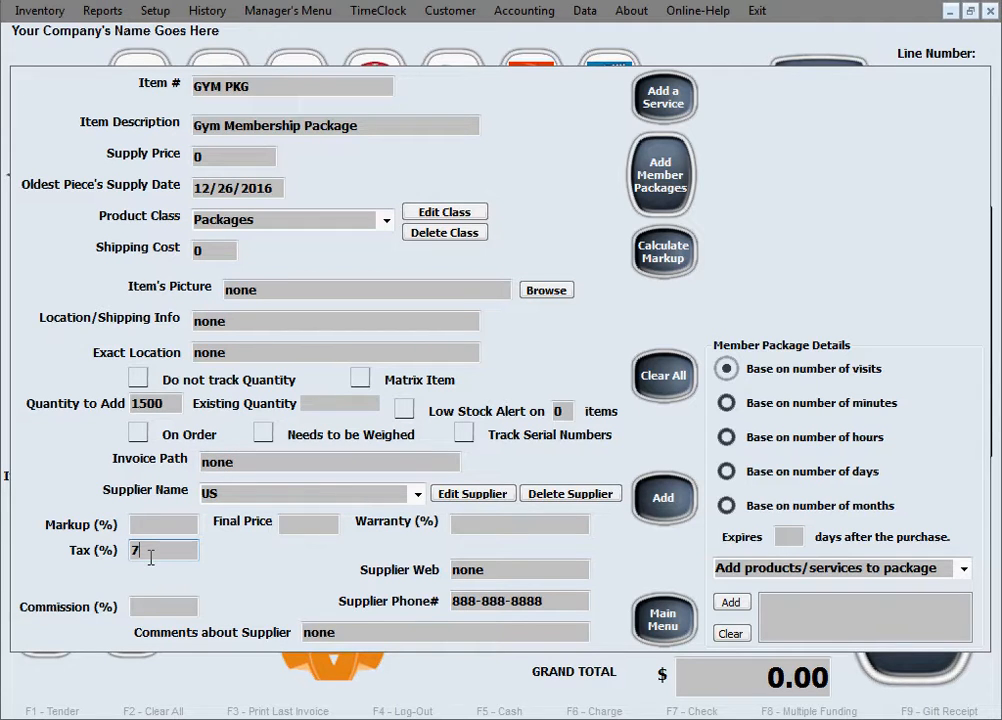
left_click(305, 522)
type("8")
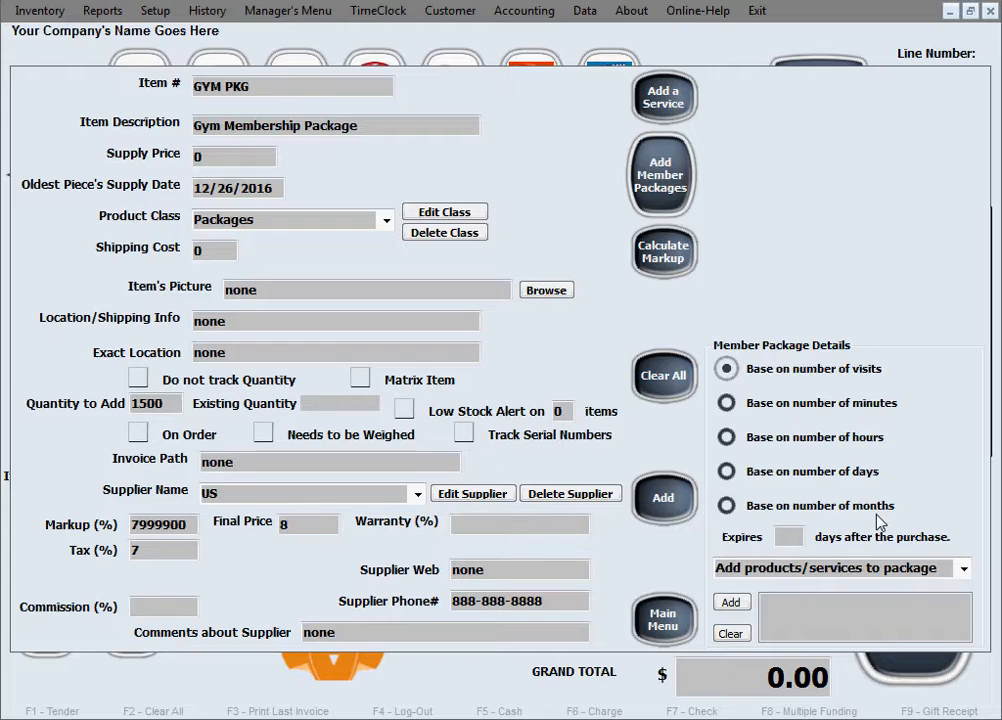
- Base the package on number of hours, expiring 365 days after purchase, and include the 1HR GYM service in it
left_click(725, 440)
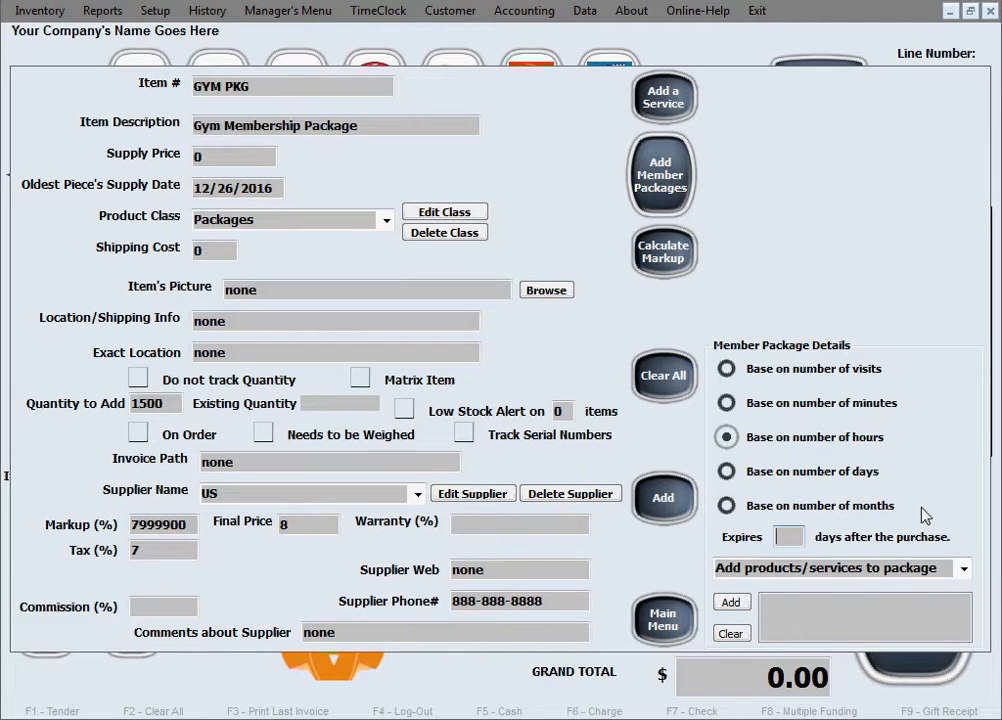
type("365")
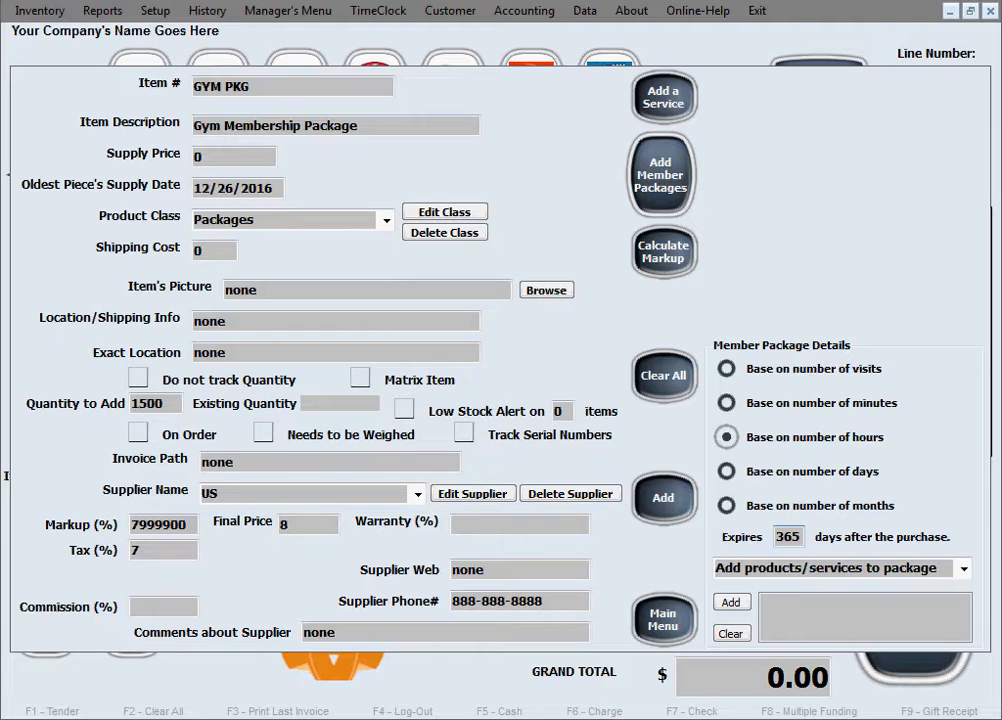
left_click(965, 570)
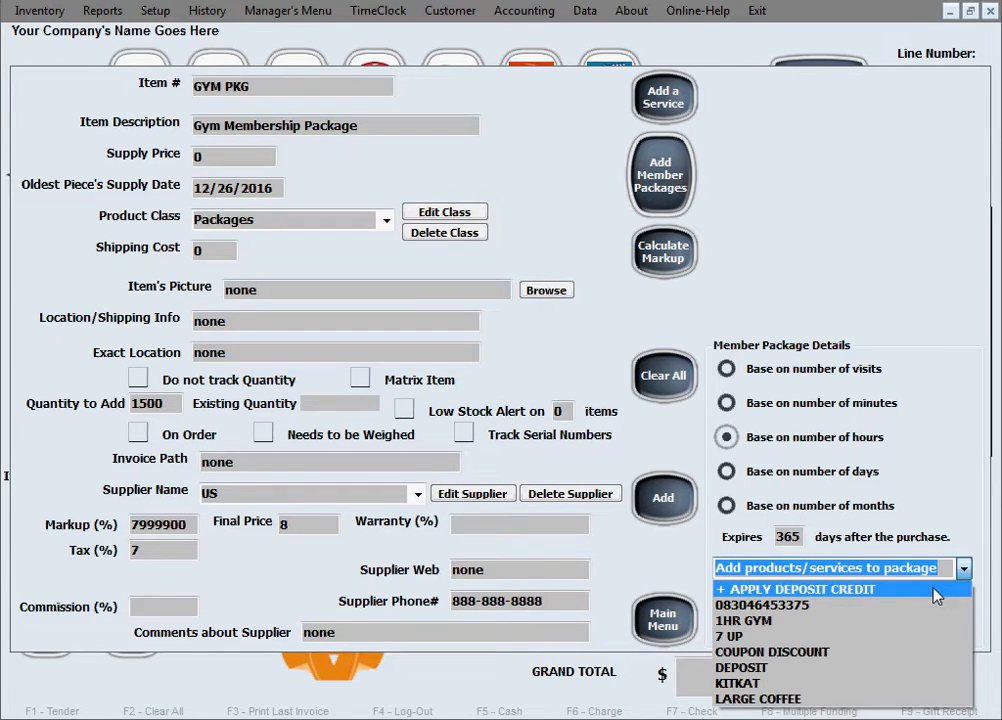
left_click(893, 621)
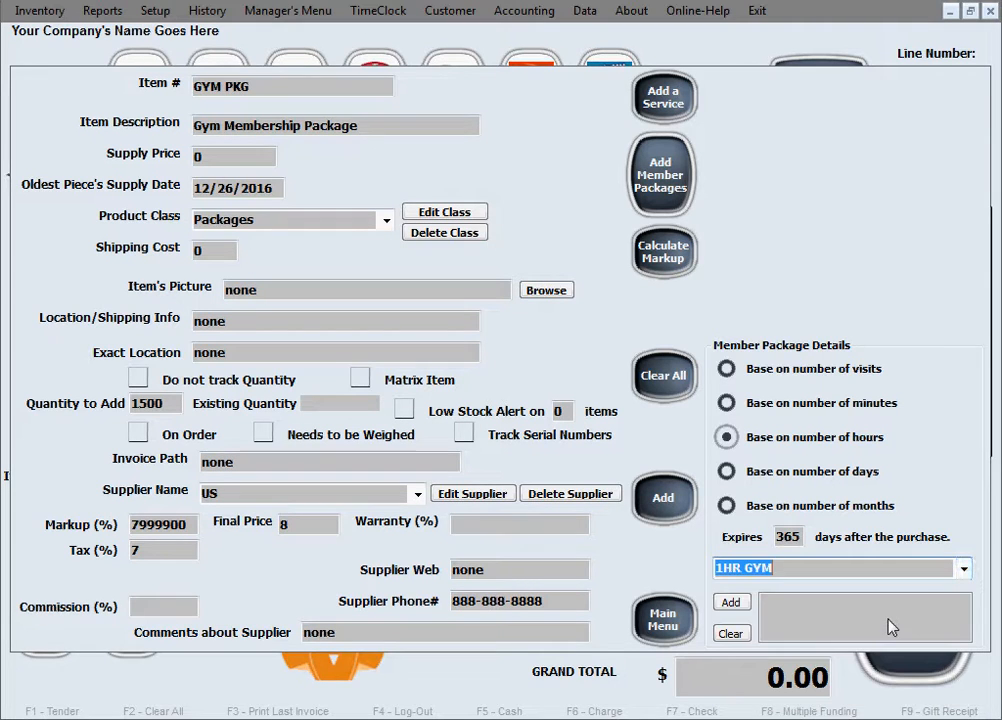
left_click(738, 604)
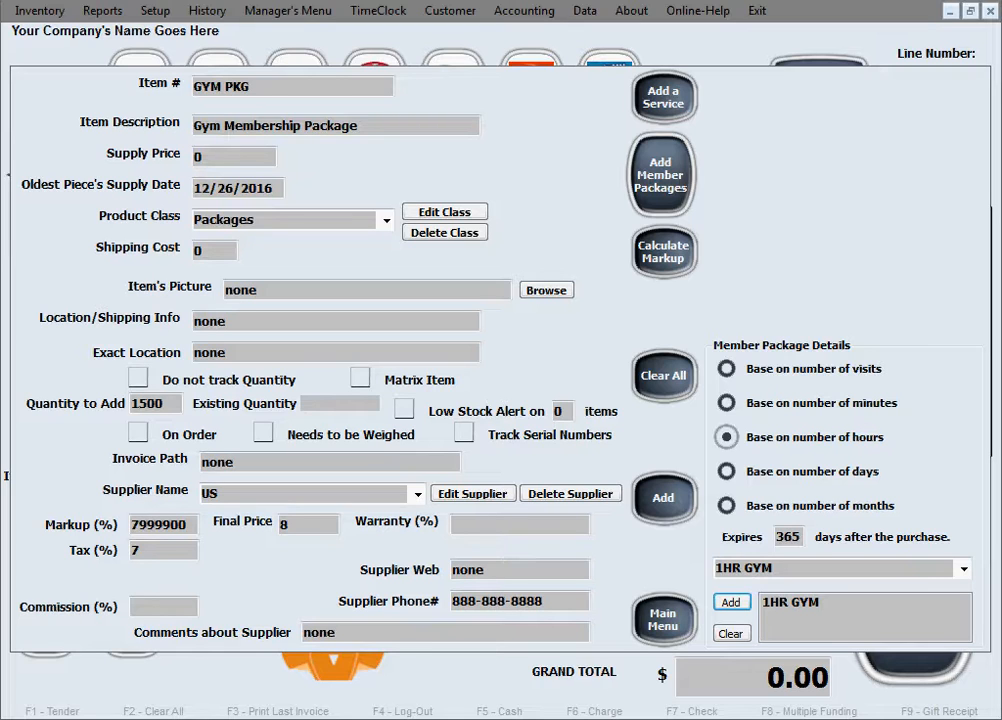
- Save the completed GYM PKG member package to the inventory database
left_click(649, 510)
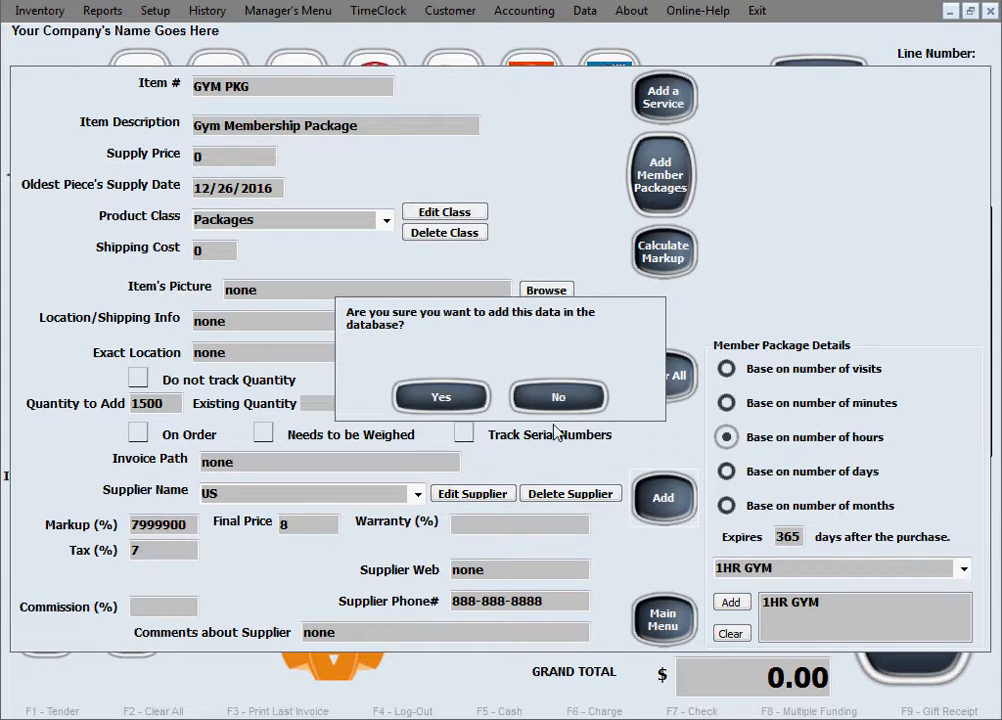
left_click(455, 405)
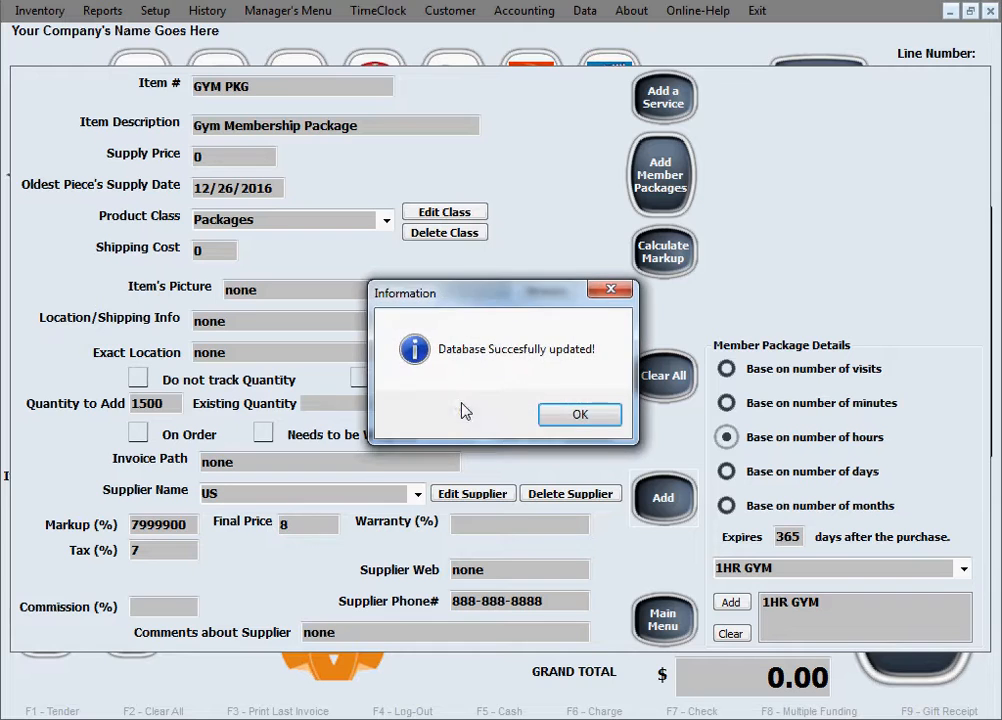
left_click(565, 421)
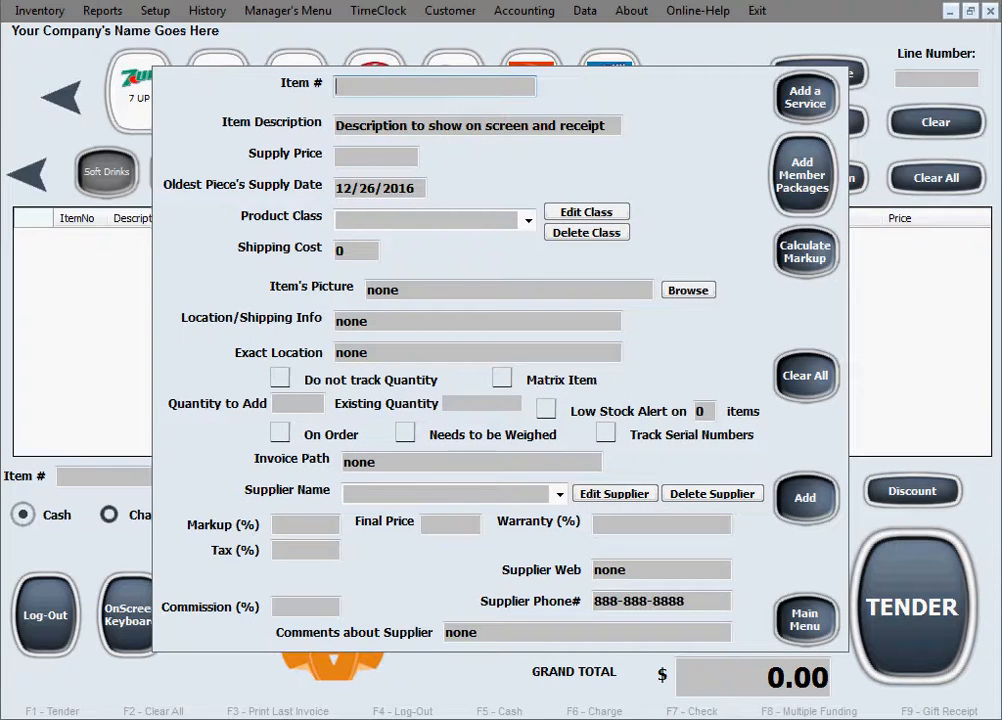